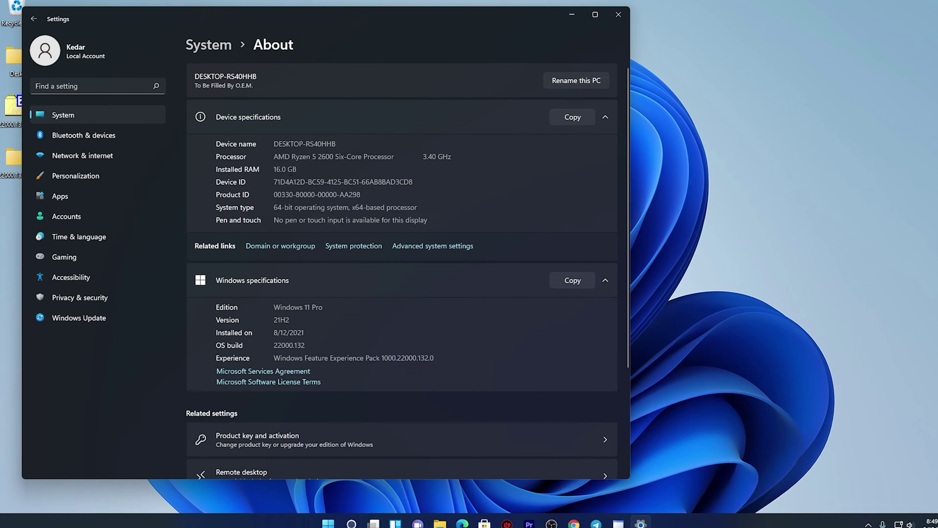
- Scroll the About page to Windows specifications and check the Windows 11 Pro OS build 22000.132
scroll(291, 170, "down", 3)
left_click_drag(293, 219, 301, 220)
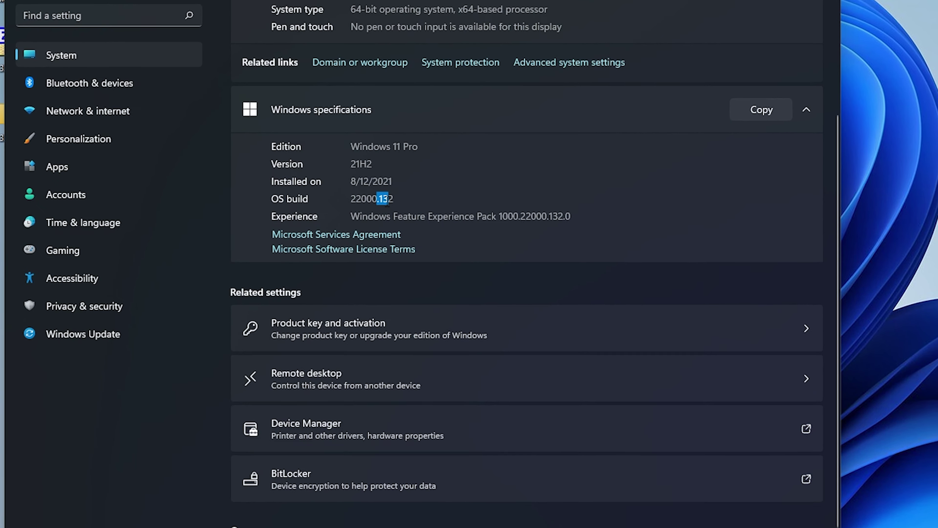
left_click(388, 201)
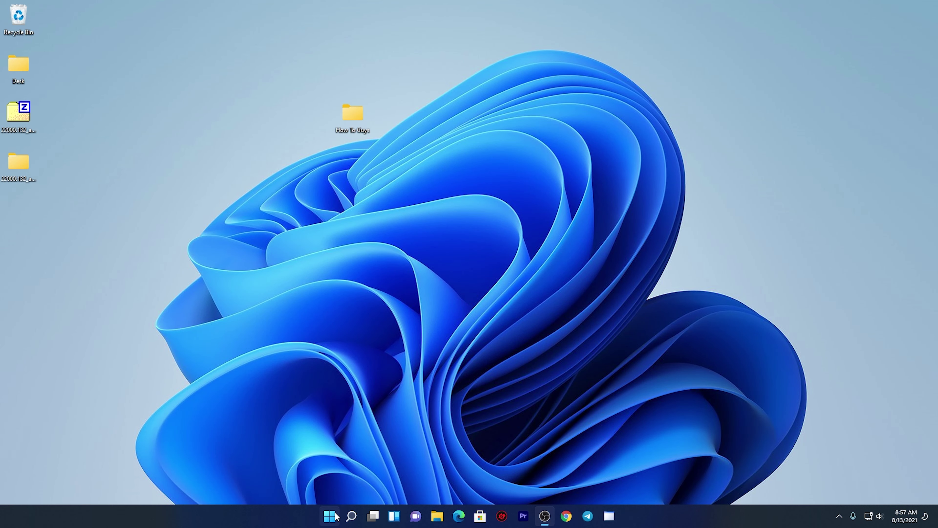
- Search 'sn' from the Start menu and launch the Snipping Tool
left_click(333, 516)
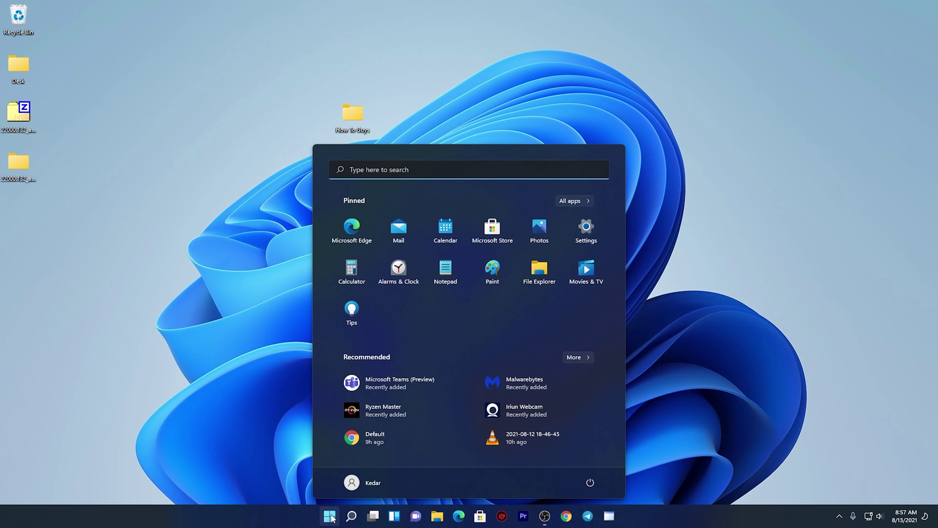
type("sn")
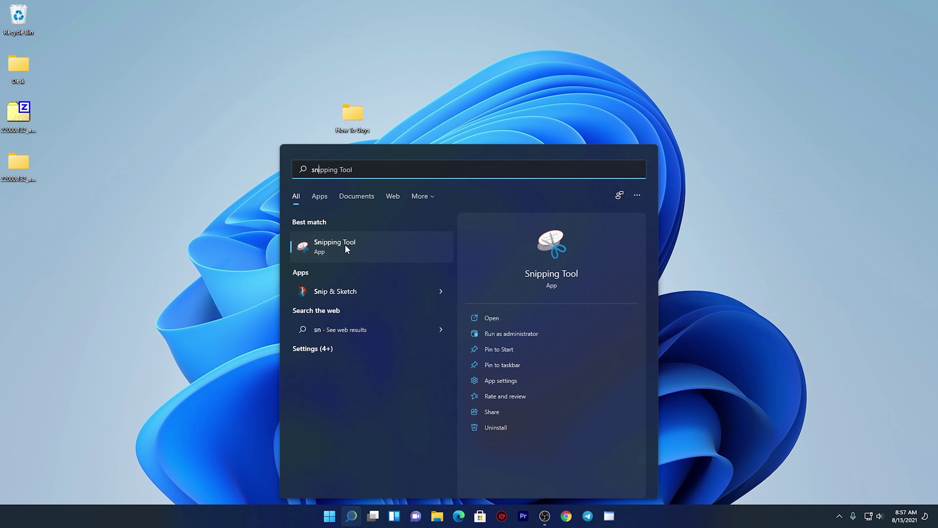
left_click(361, 245)
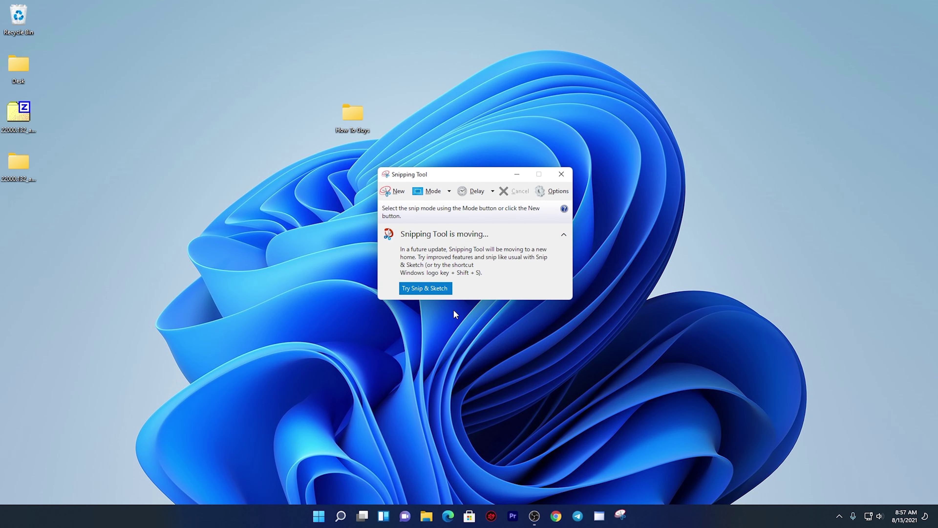
left_click(415, 289)
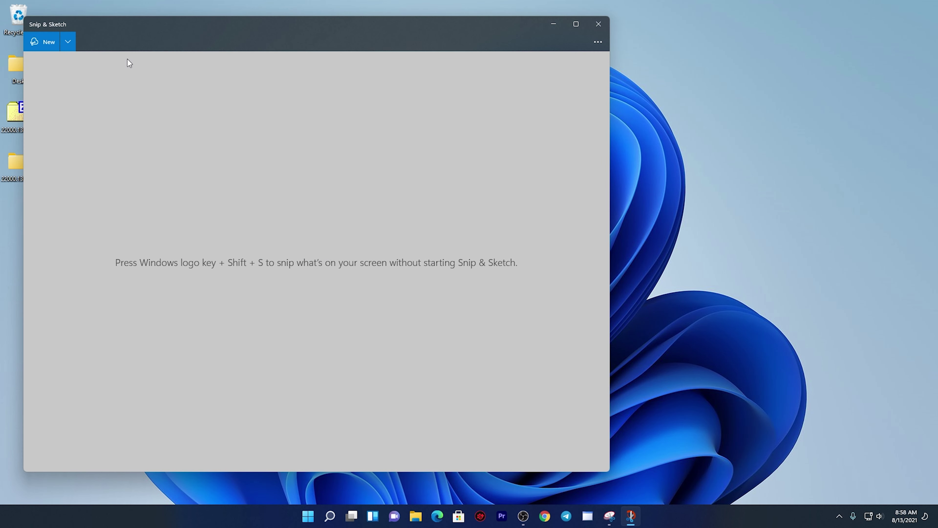
left_click(62, 43)
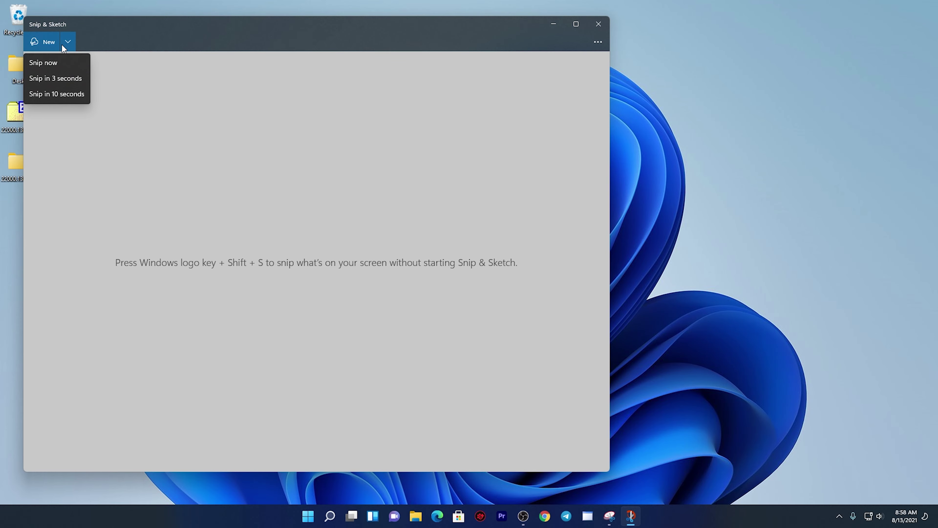
left_click(56, 61)
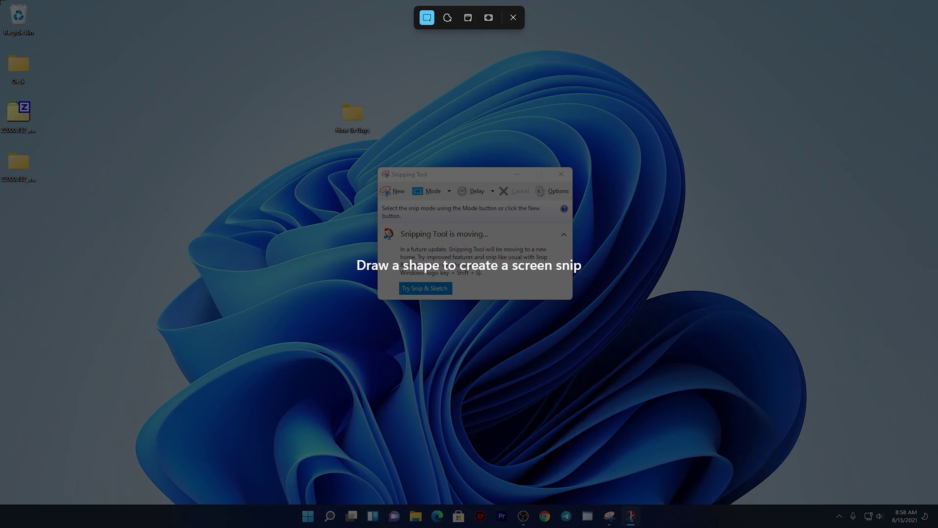
left_click_drag(356, 211, 0, 0)
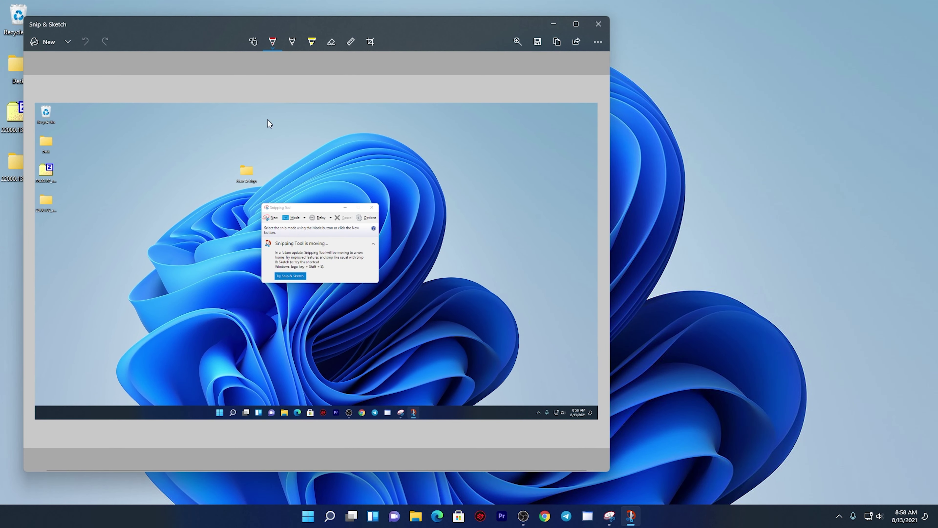
left_click(598, 23)
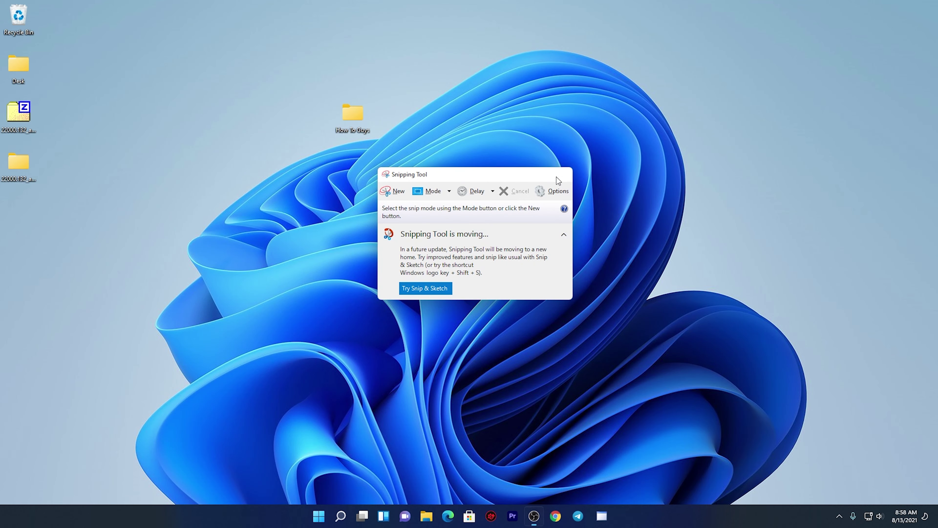
- Close the Snipping Tool, open Snip & Sketch through a 'sni' search, and start a new snip
left_click(562, 174)
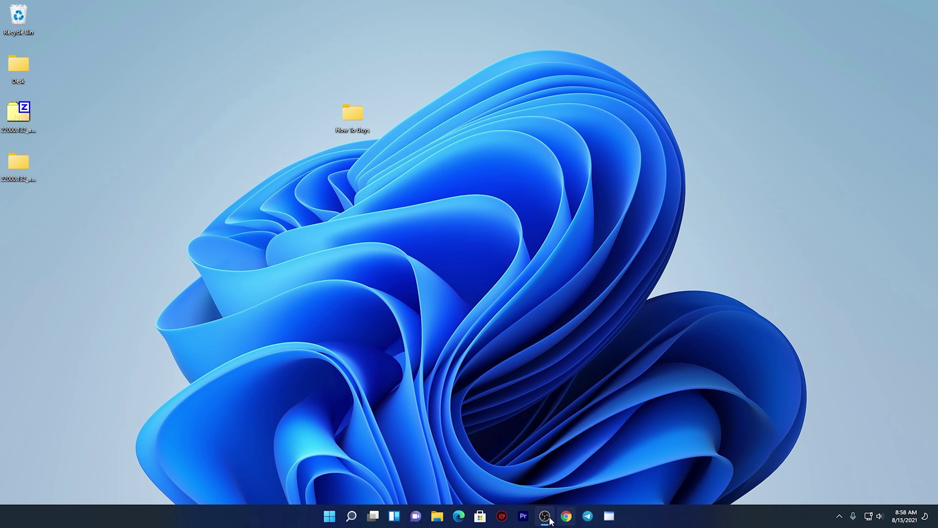
left_click(329, 517)
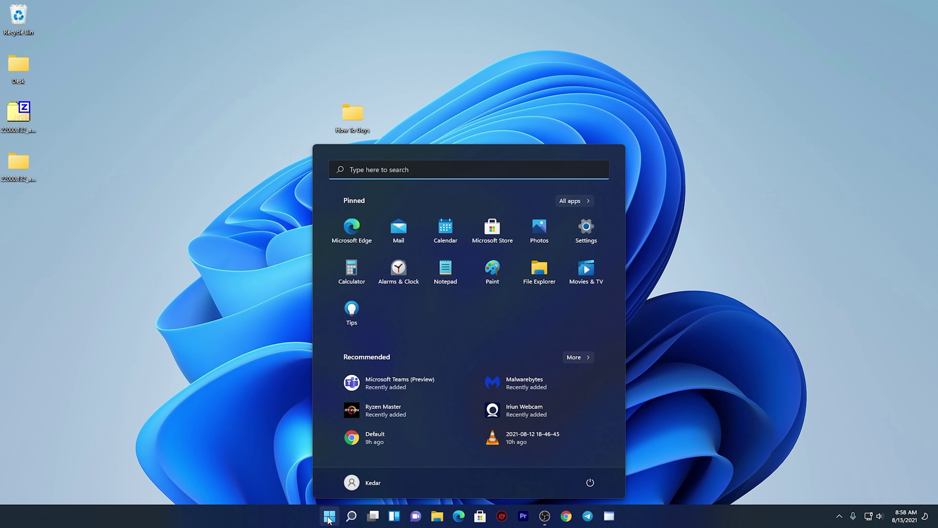
type("sni")
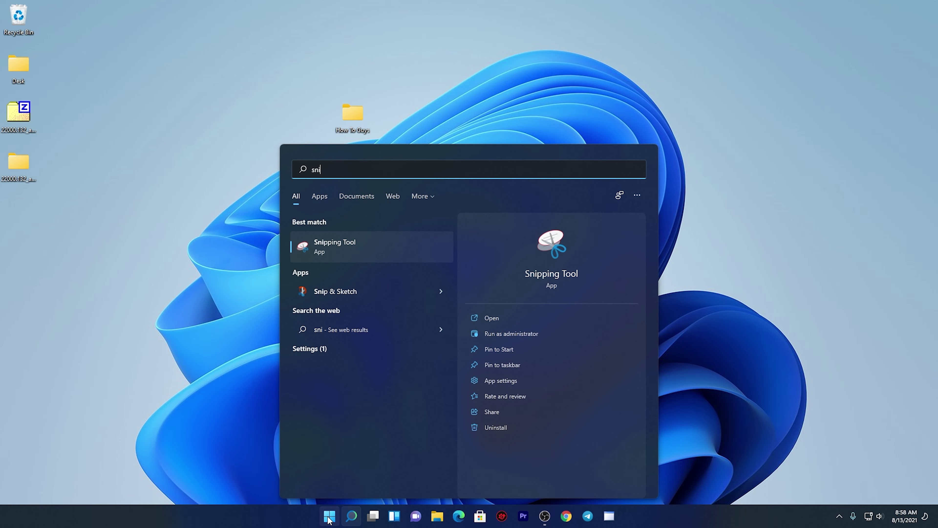
left_click(324, 294)
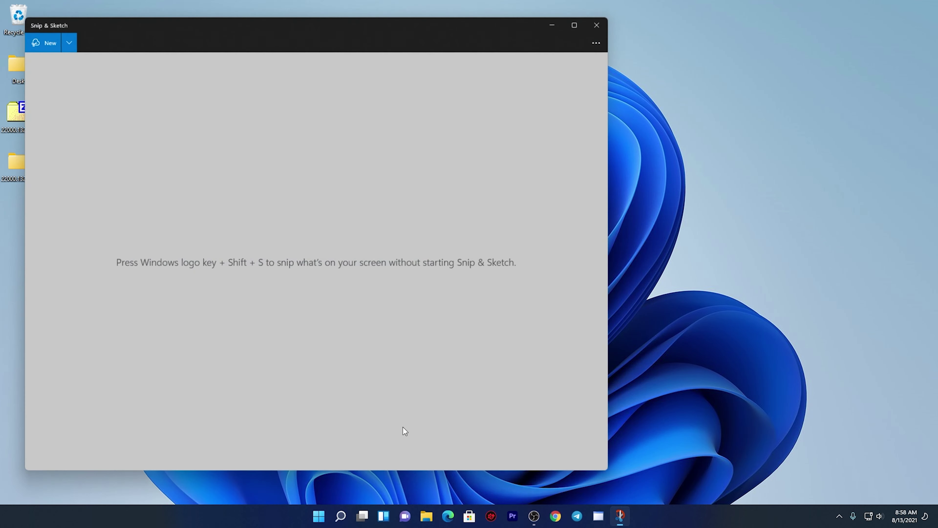
left_click(38, 42)
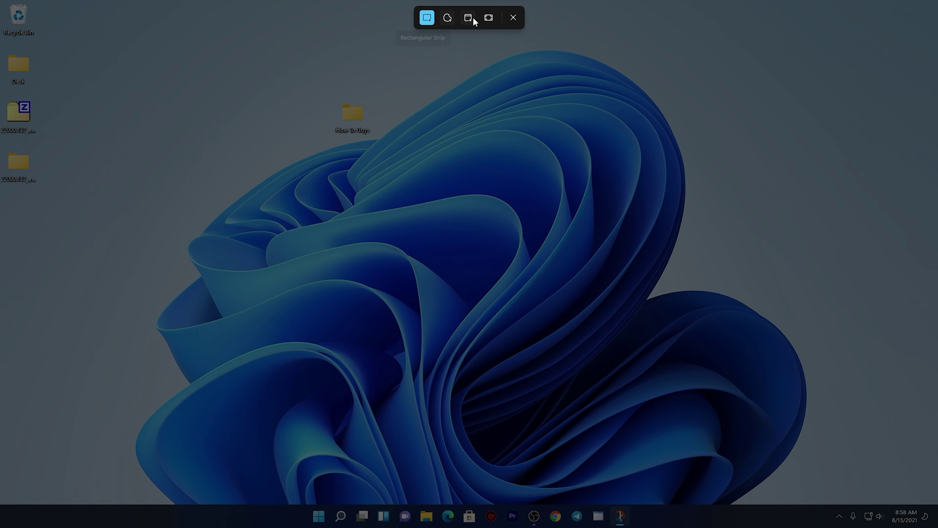
- Snip the upper part of the desktop and draw a red zigzag with touch writing on
left_click_drag(168, 74, 799, 384)
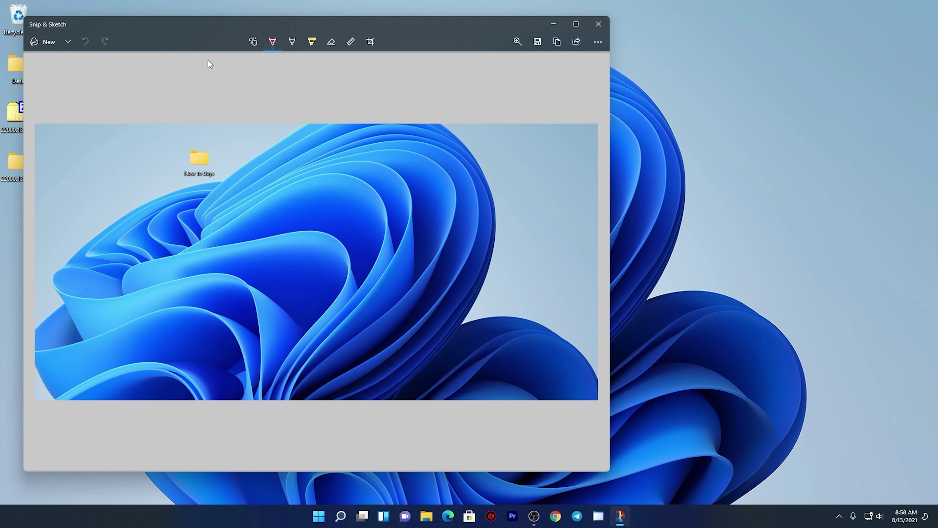
left_click(247, 41)
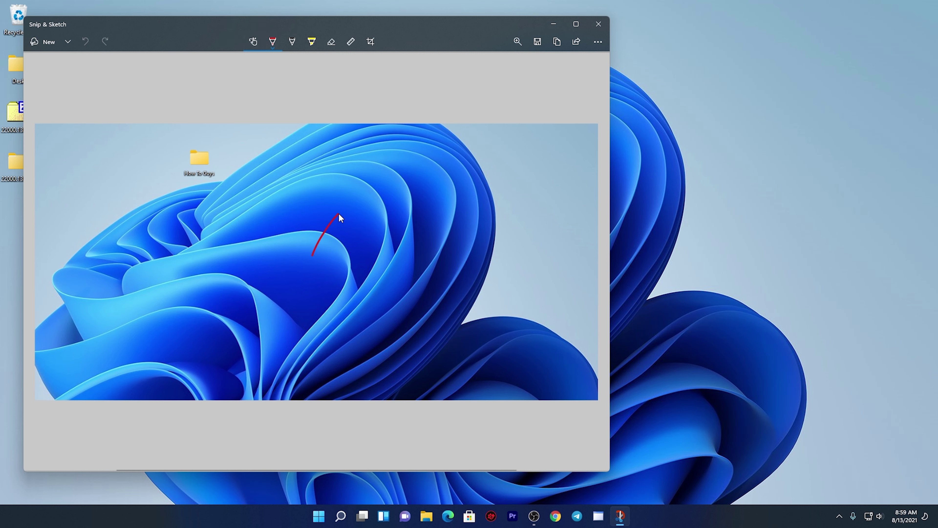
mouse_move(342, 218)
left_mouse_down()
mouse_move(469, 300)
mouse_move(506, 246)
left_mouse_up()
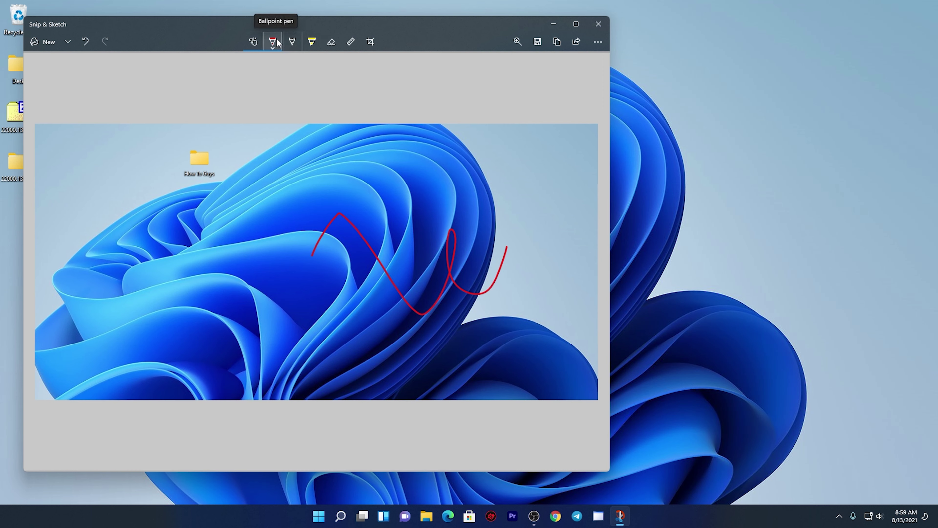
- Draw a yellow curve with the ballpoint pen, then a thin pencil line across the snip
left_click(273, 46)
left_click(285, 111)
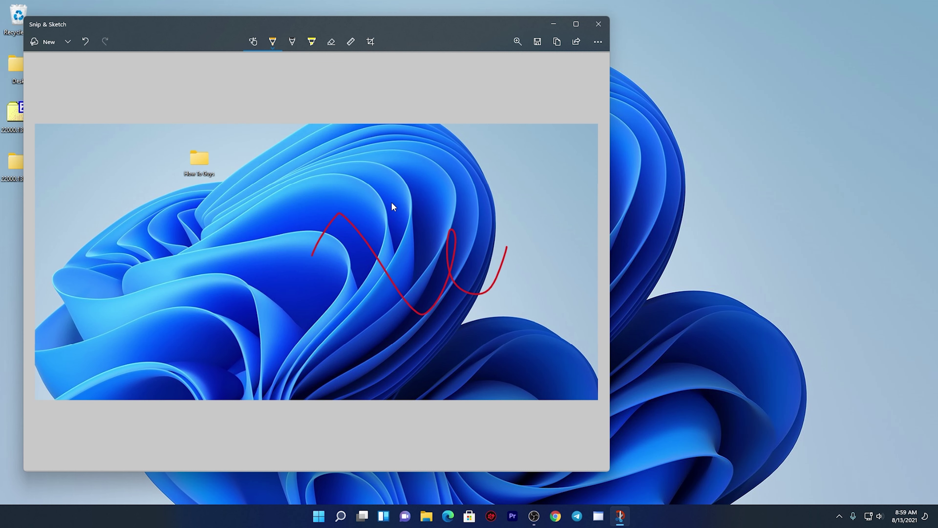
left_click_drag(415, 177, 491, 207)
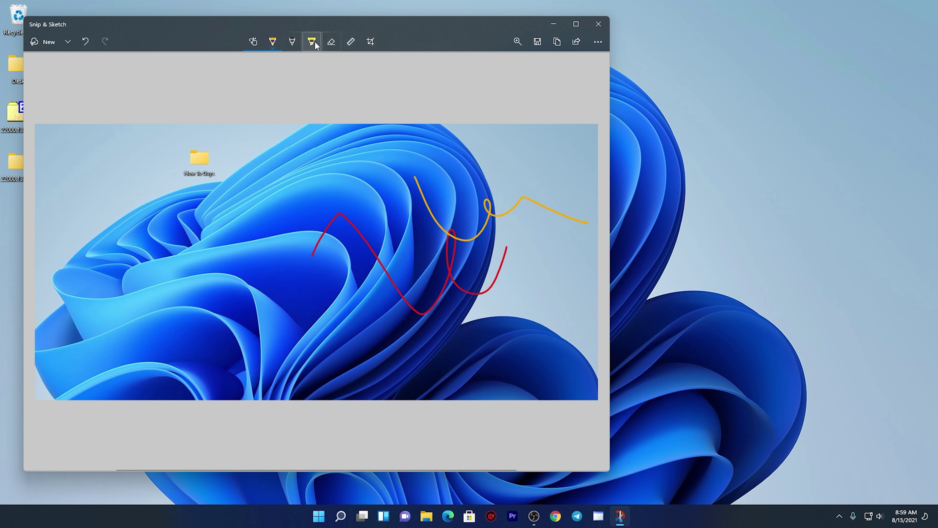
left_click(292, 42)
left_click_drag(320, 164, 440, 147)
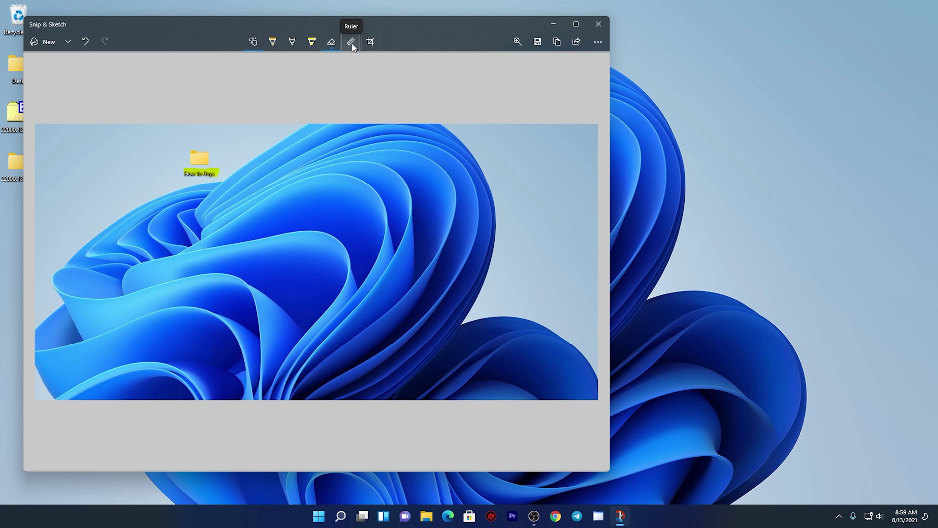
- Lay the ruler over the wallpaper, rotated to about 3 degrees
left_click(352, 42)
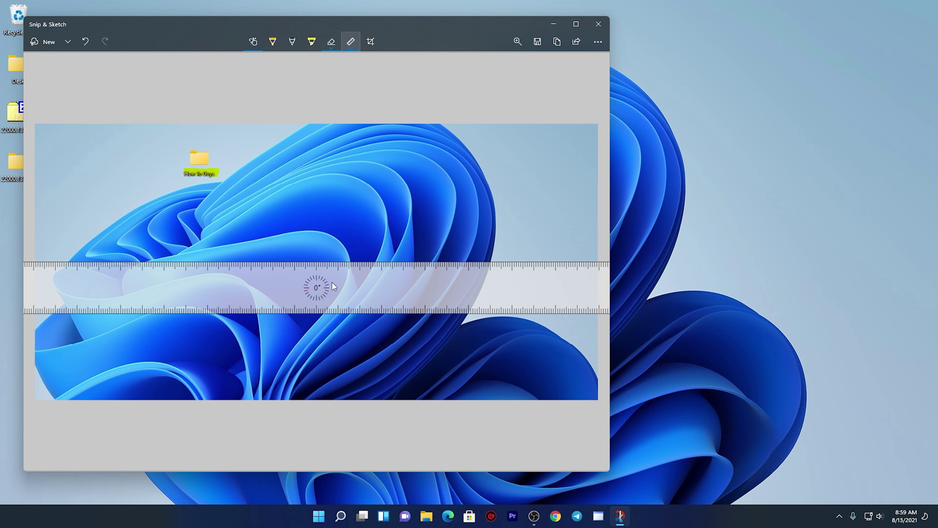
mouse_move(309, 293)
left_mouse_down()
mouse_move(329, 287)
mouse_move(295, 296)
left_mouse_up()
scroll(294, 296, "down", 5)
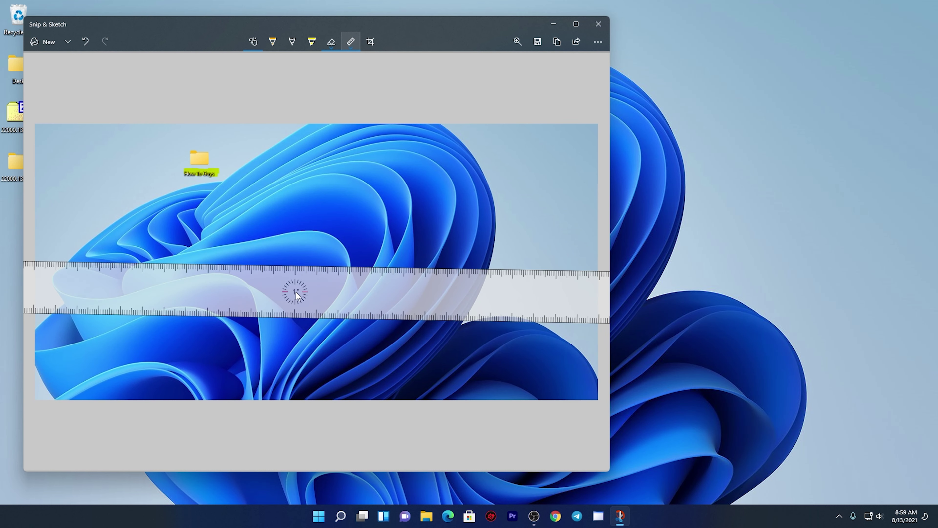
scroll(296, 292, "down", 15)
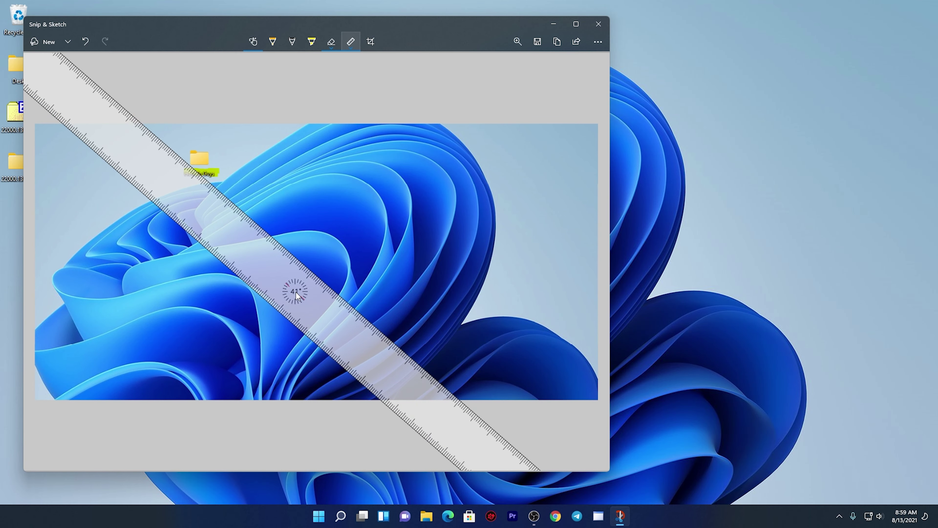
scroll(296, 292, "down", 8)
scroll(296, 292, "up", 10)
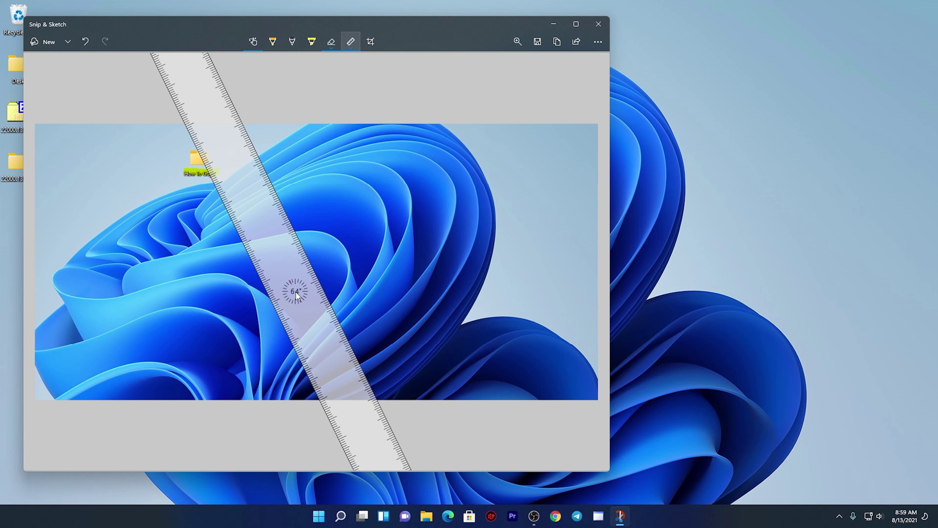
scroll(297, 292, "up", 16)
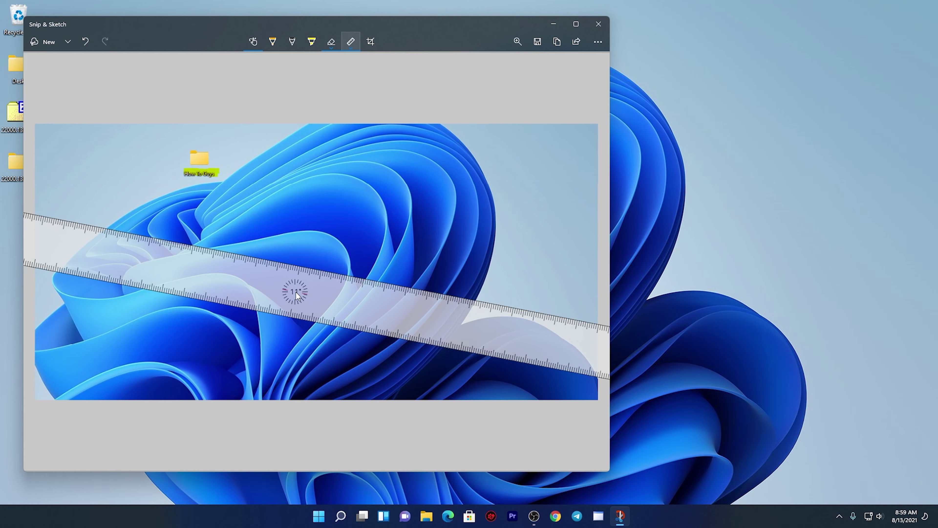
left_click_drag(297, 292, 389, 223)
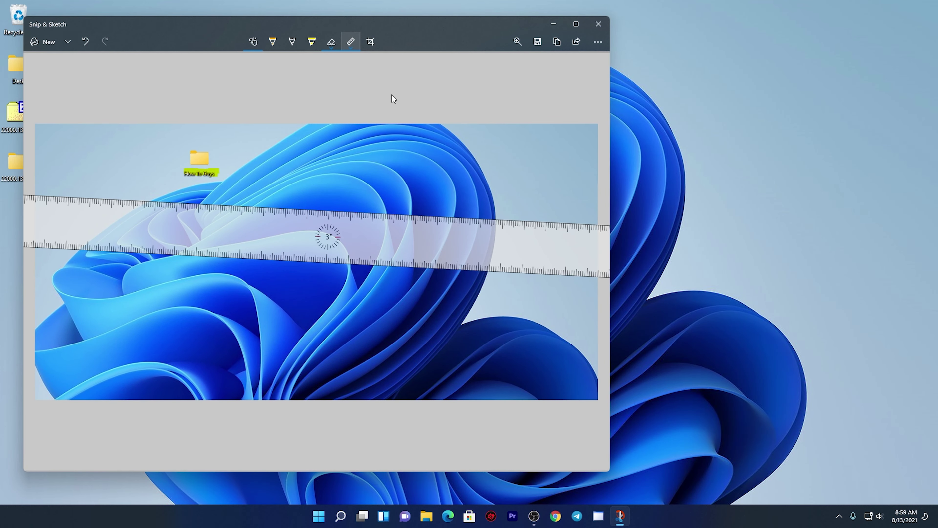
- Crop the snip from the left and bottom-right edges, then move the ruler below it
left_click(367, 44)
left_click_drag(34, 124, 117, 124)
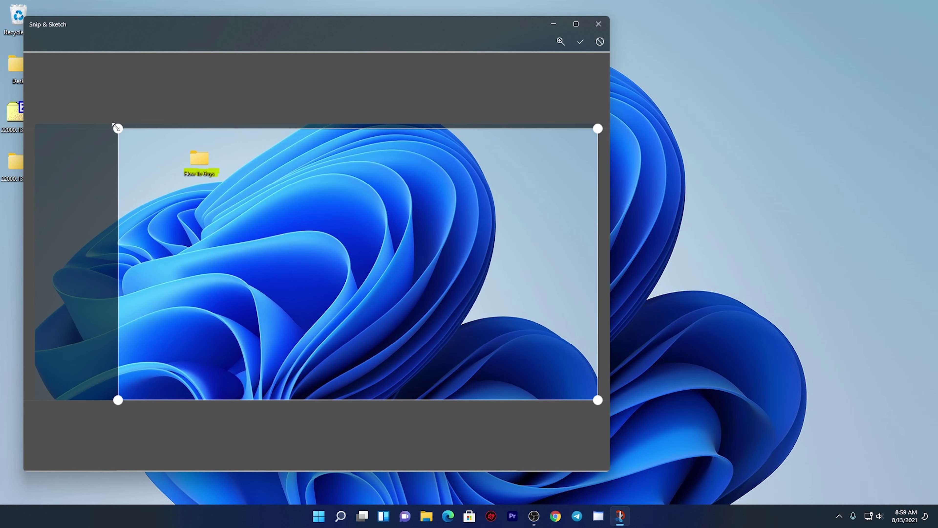
left_click_drag(596, 398, 315, 242)
left_click(580, 42)
left_click_drag(462, 258, 402, 369)
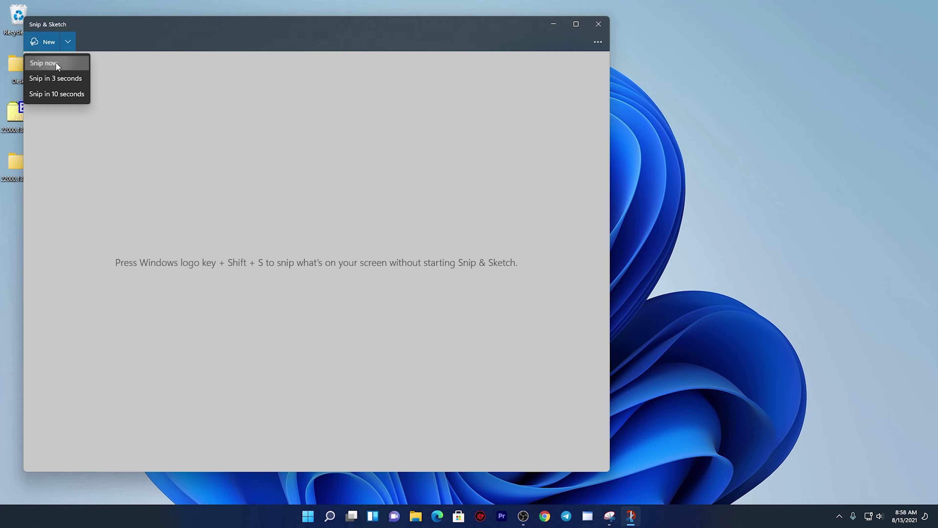
- Bring up the snipping overlay and cancel it, then move the mini Calculator to the left
left_click(101, 138)
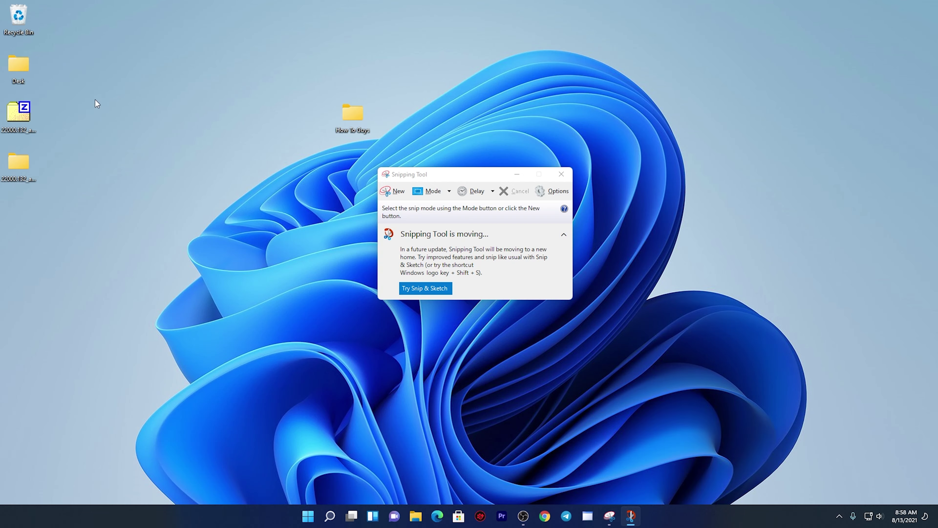
key("super+shift+s")
key("Escape")
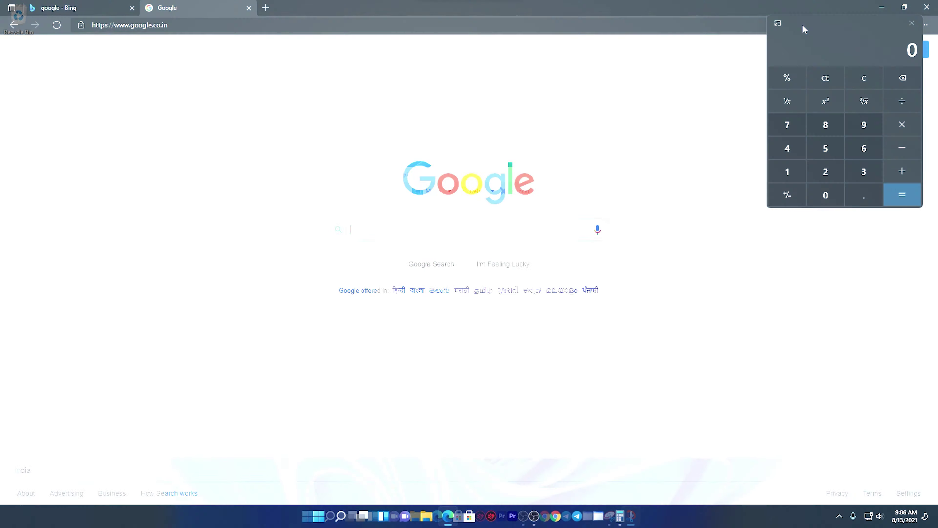
left_click_drag(803, 26, 71, 111)
- Park the always-on-top Calculator at the top-left and close the browser behind it
left_click(553, 131)
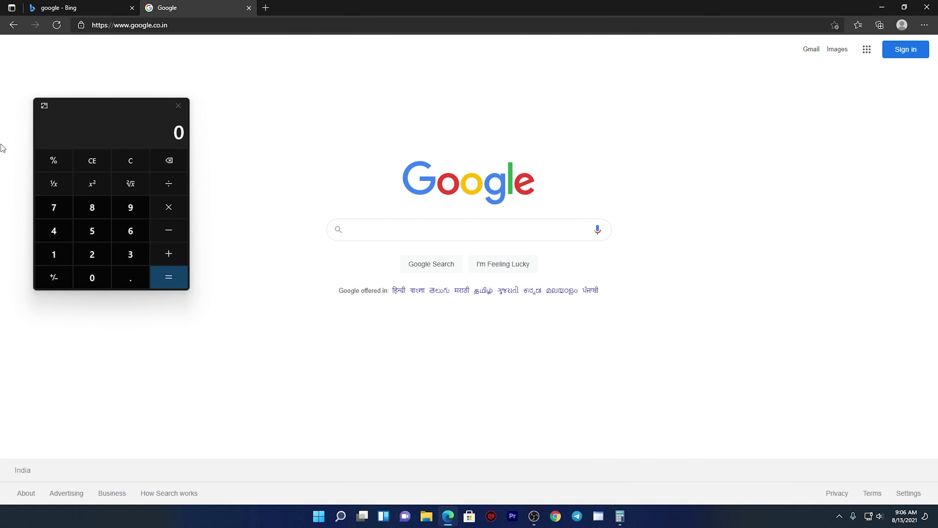
left_click_drag(66, 109, 52, 62)
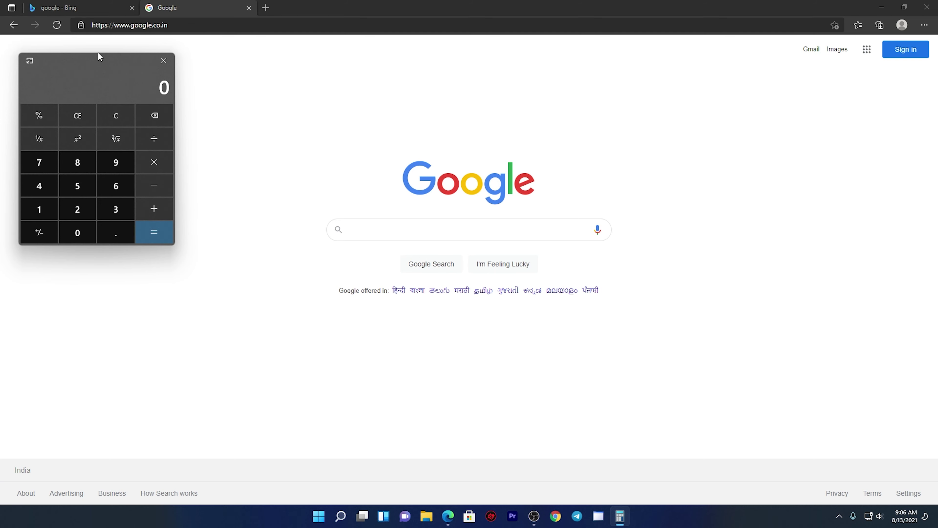
left_click_drag(98, 55, 115, 73)
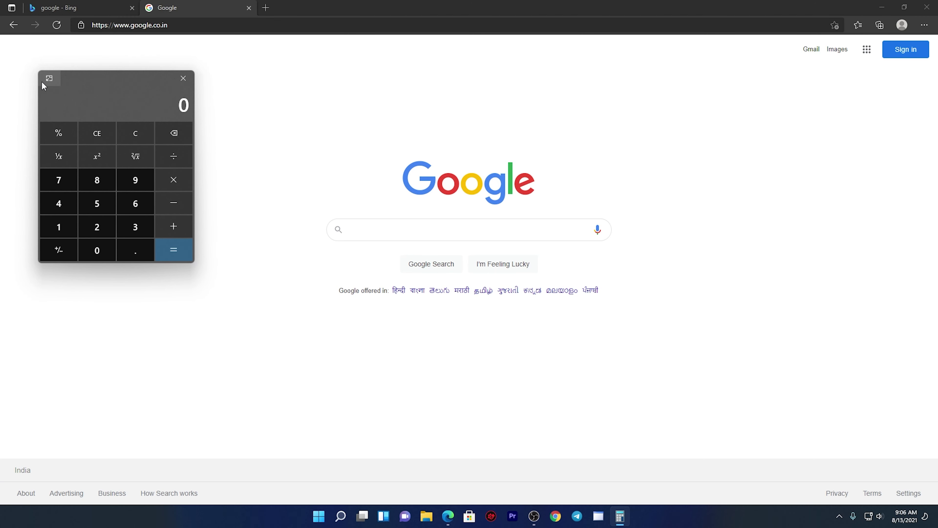
left_click(927, 7)
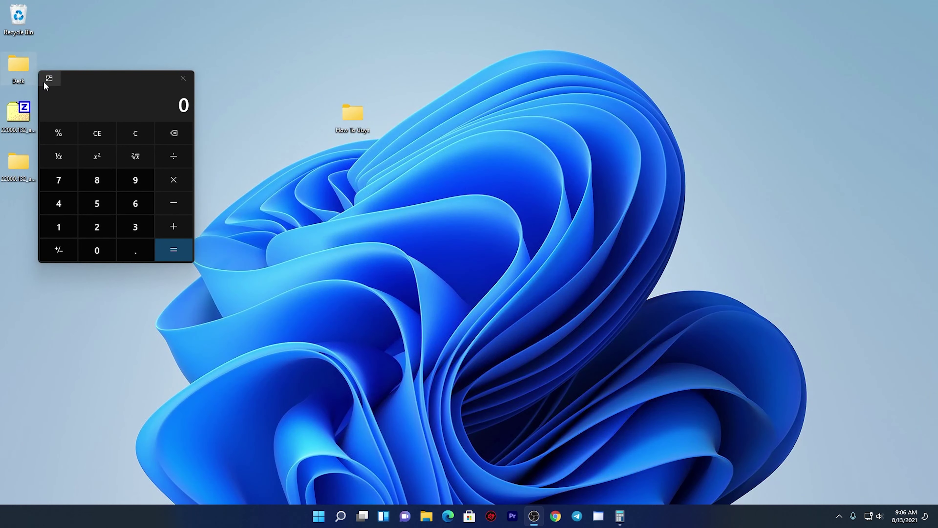
- Return Calculator to full view, switch to Graphing mode, and turn on tracing
left_click(49, 79)
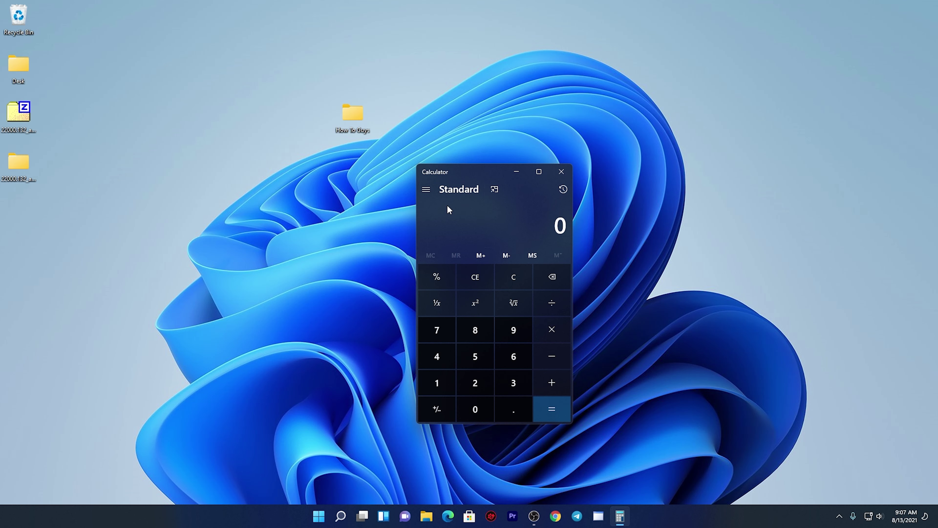
left_click(427, 189)
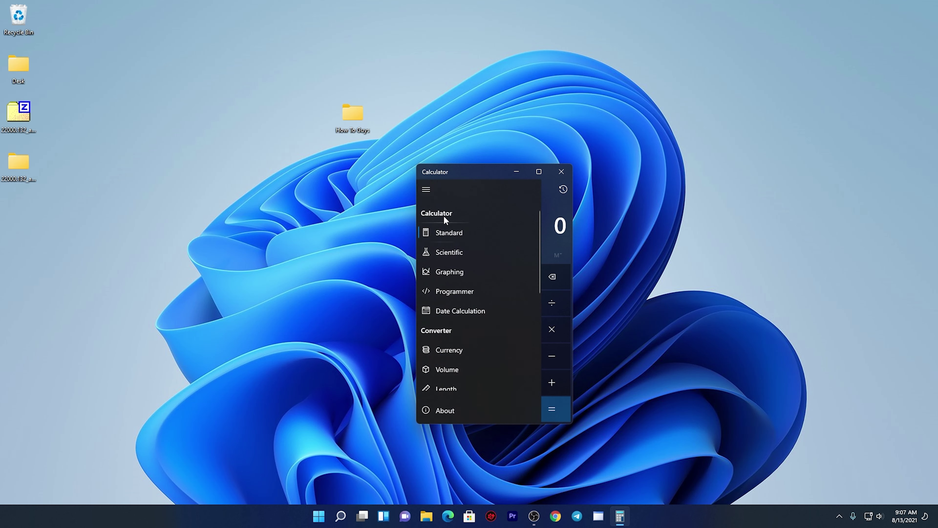
scroll(474, 321, "down", 10)
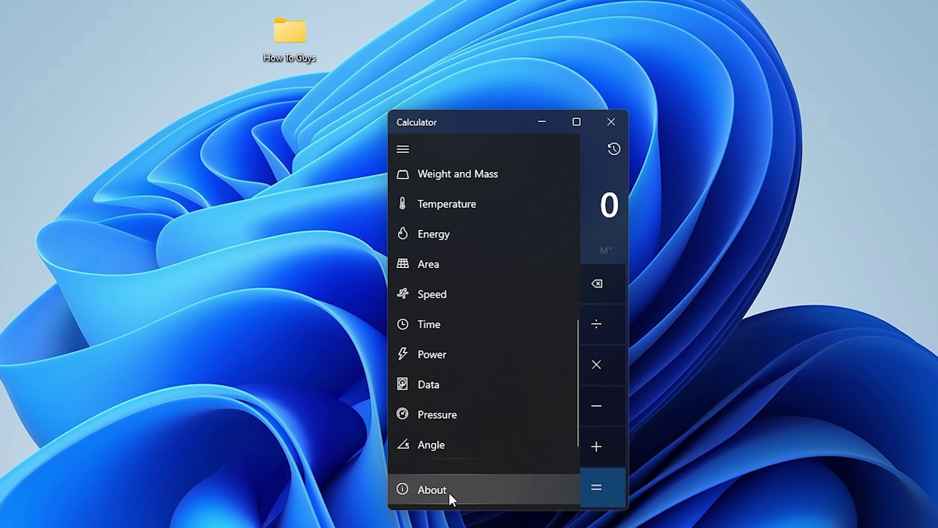
scroll(470, 353, "up", 10)
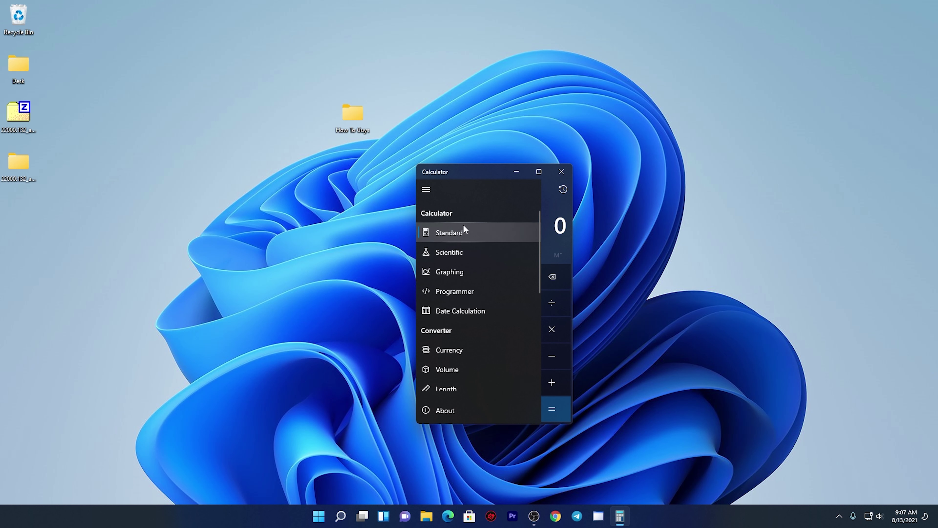
left_click(460, 278)
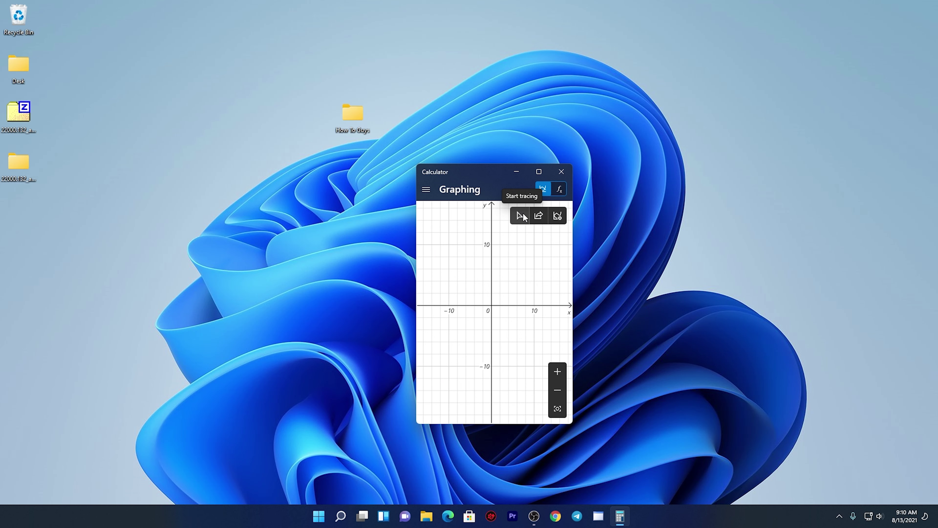
left_click(521, 216)
mouse_move(491, 311)
left_mouse_down()
mouse_move(514, 286)
mouse_move(480, 330)
mouse_move(486, 321)
left_mouse_up()
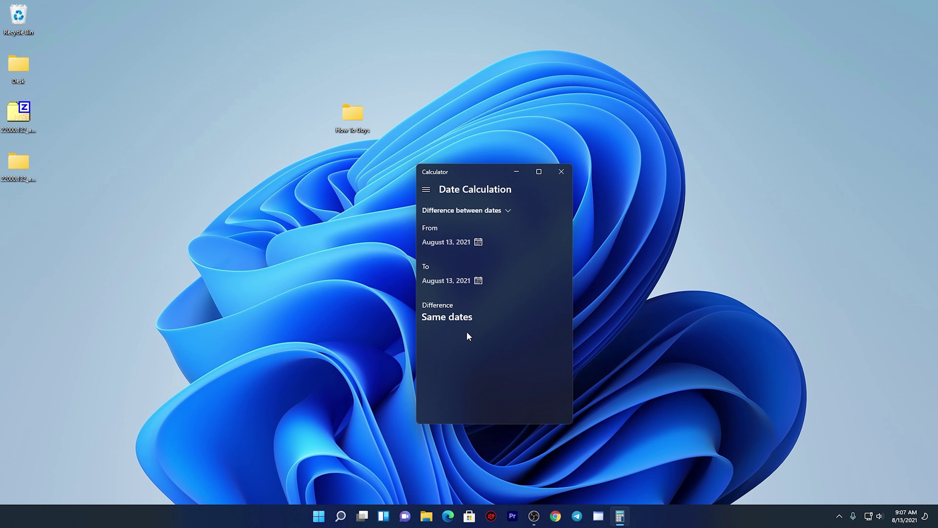
- Convert 25 dollars to Euro in the Currency converter
left_click(425, 189)
left_click(463, 348)
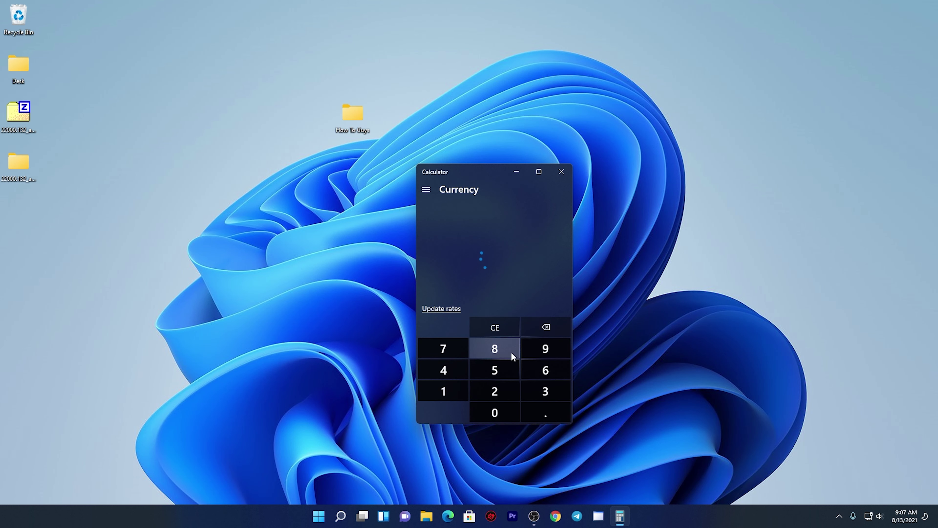
left_click(464, 278)
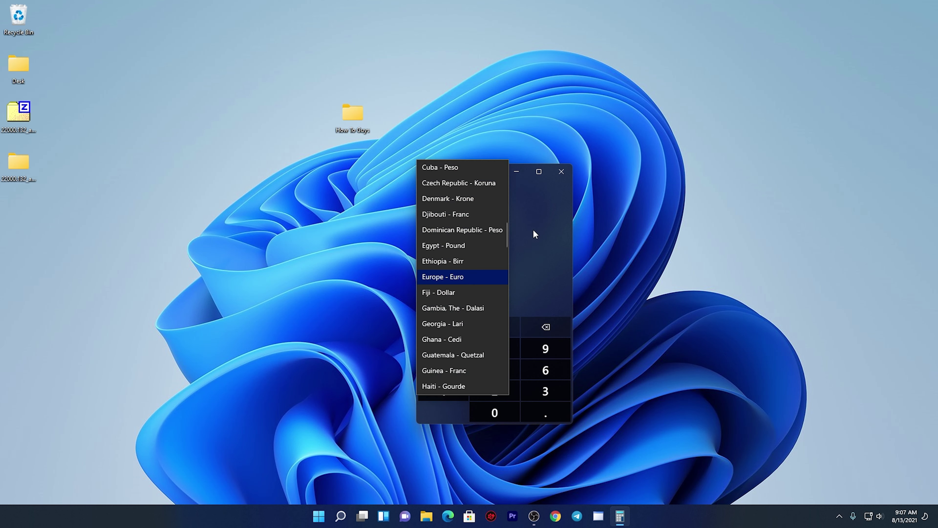
left_click(444, 275)
left_click(494, 391)
left_click(494, 370)
- Switch to the Volume converter, then Length, looking at its unit lists without changing them
left_click(426, 189)
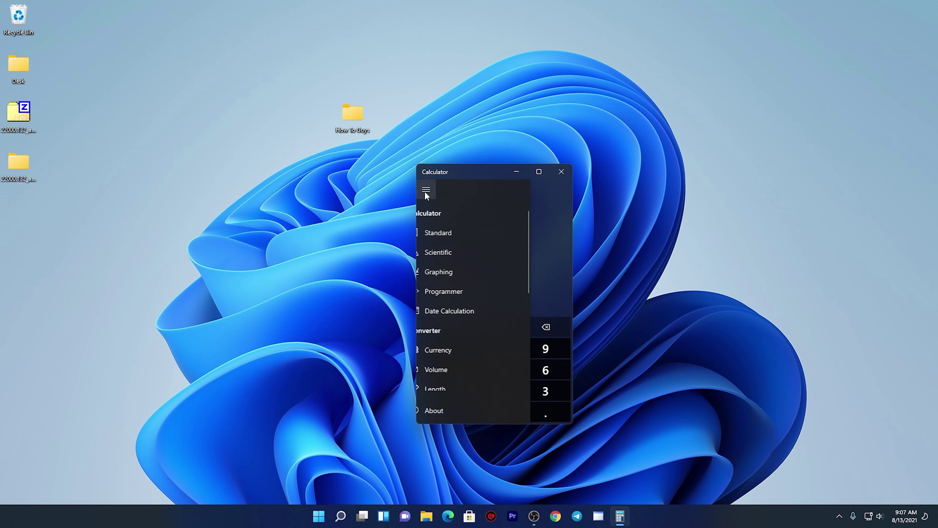
left_click(447, 369)
left_click(426, 189)
scroll(462, 300, "down", 2)
left_click(488, 292)
left_click(467, 235)
left_click(530, 274)
left_click(448, 278)
left_click(497, 338)
- Step through the Temperature, Time and Pressure converters, then return to Standard mode
left_click(426, 189)
scroll(447, 292, "down", 2)
left_click(458, 283)
left_click(425, 189)
left_click(466, 366)
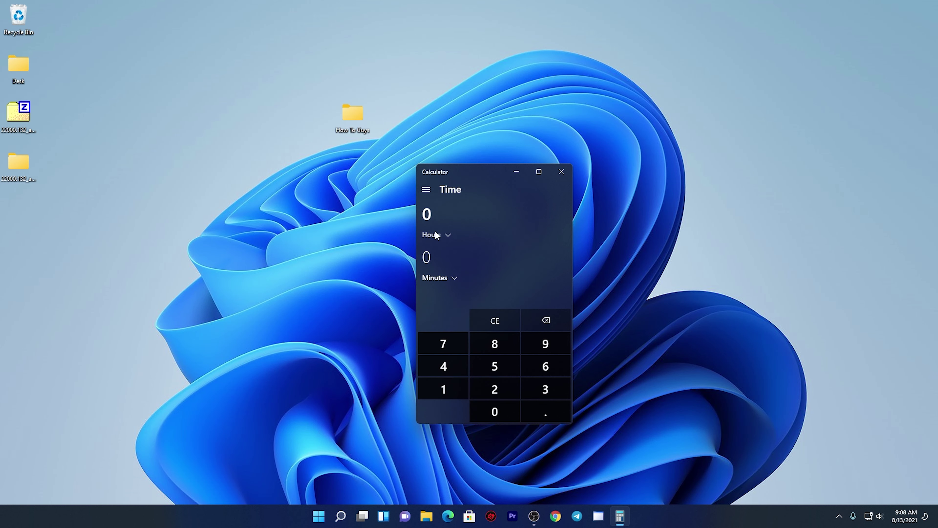
left_click(426, 189)
scroll(473, 295, "down", 2)
left_click(473, 361)
left_click(426, 189)
scroll(469, 259, "up", 5)
left_click(480, 232)
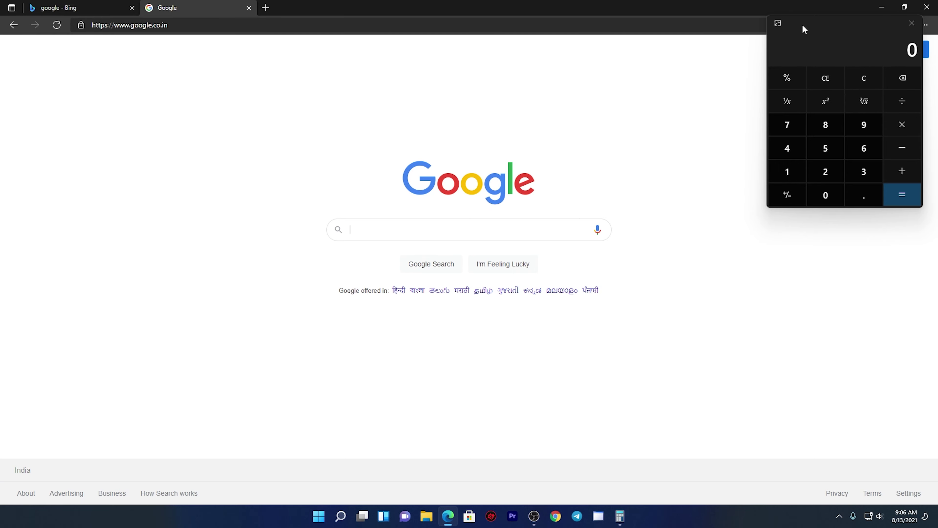
- Move the compact Calculator to the top-left, close the browser, and show the Start menu
left_click_drag(802, 24, 69, 107)
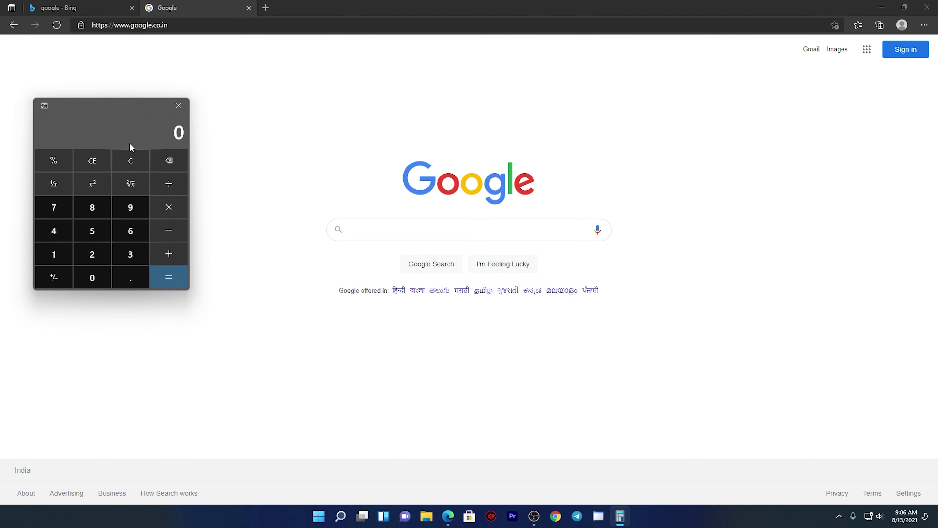
left_click(552, 131)
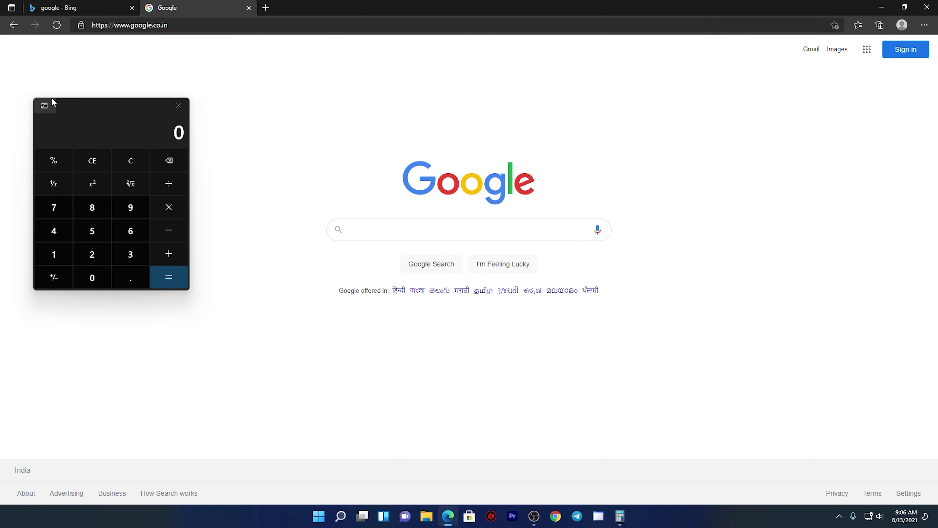
left_click_drag(52, 98, 49, 61)
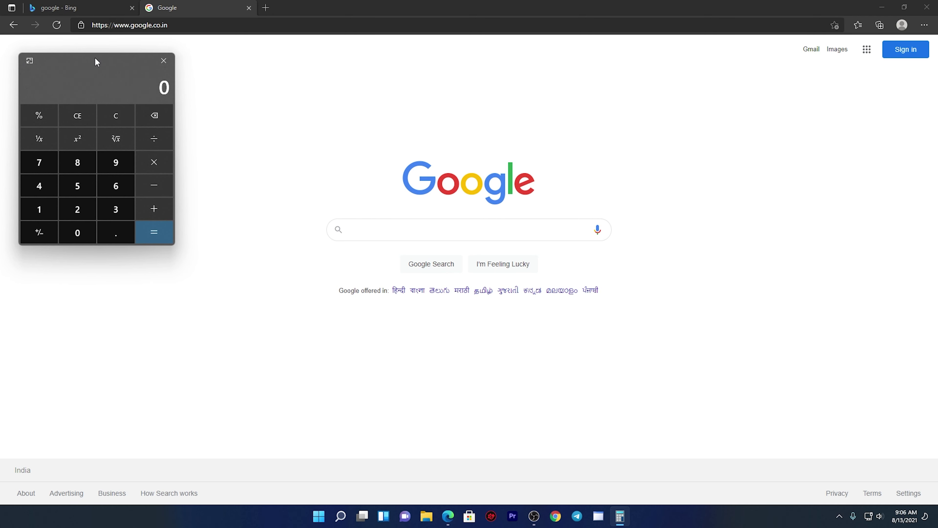
left_click_drag(95, 59, 115, 73)
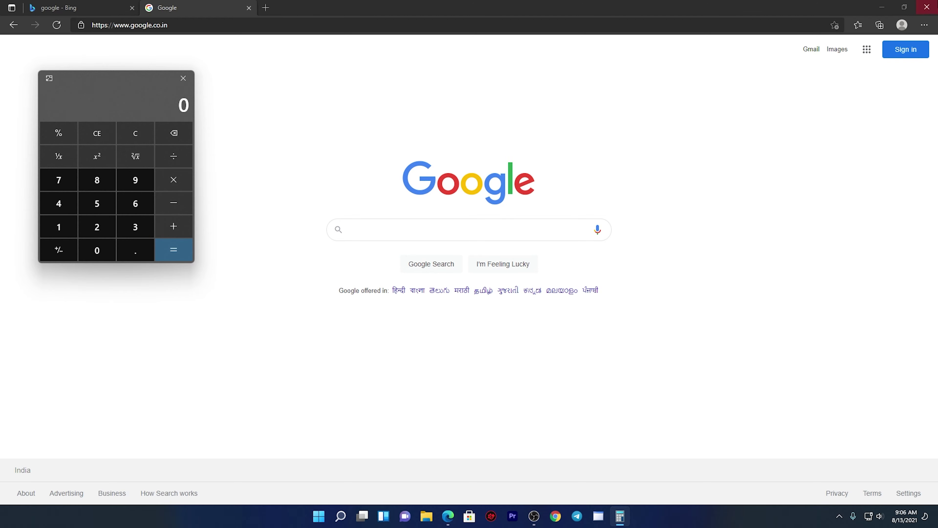
left_click(927, 7)
key("super")
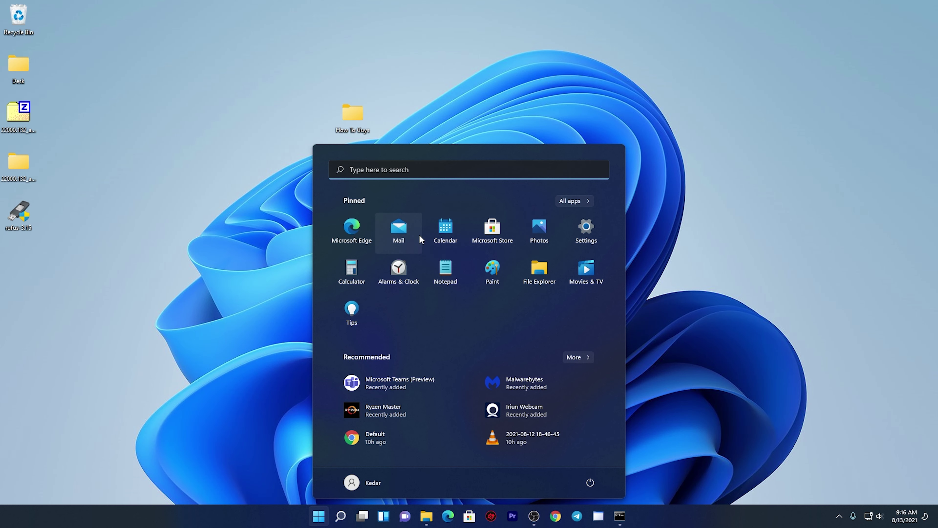
- Open Calendar in June 2021 Month view, then dismiss Mail's Add an account dialog and close Mail
left_click(454, 239)
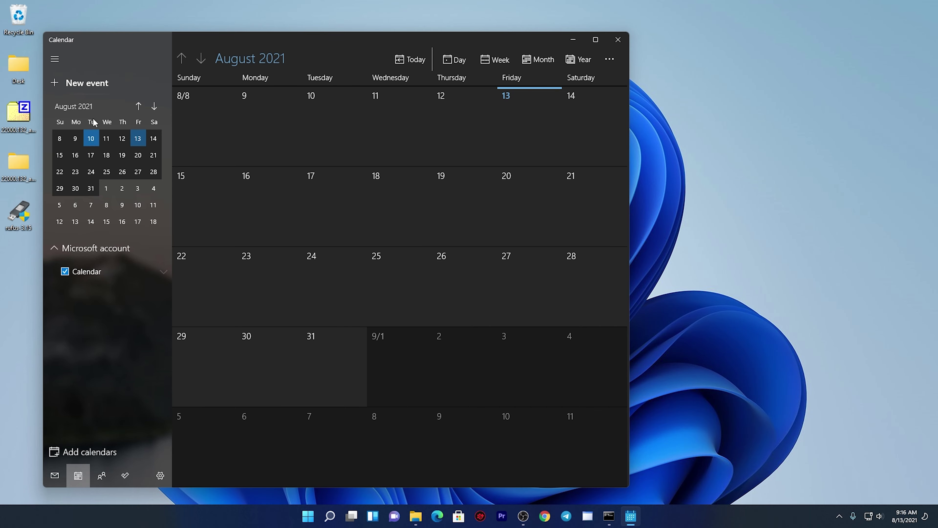
left_click(55, 476)
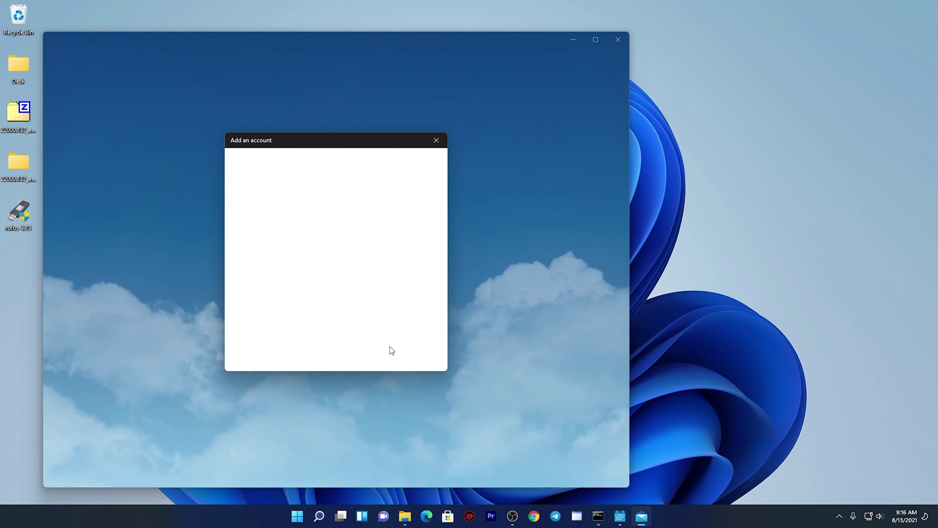
left_click(416, 361)
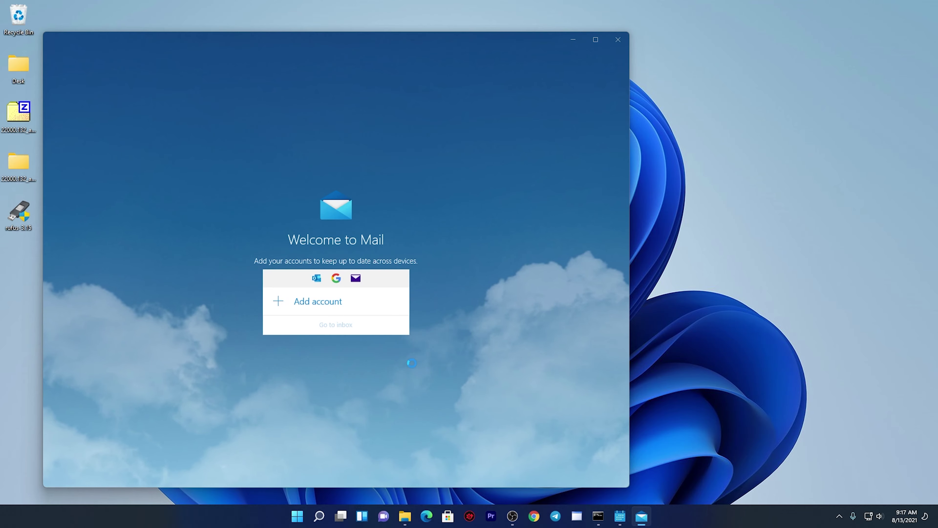
left_click(624, 39)
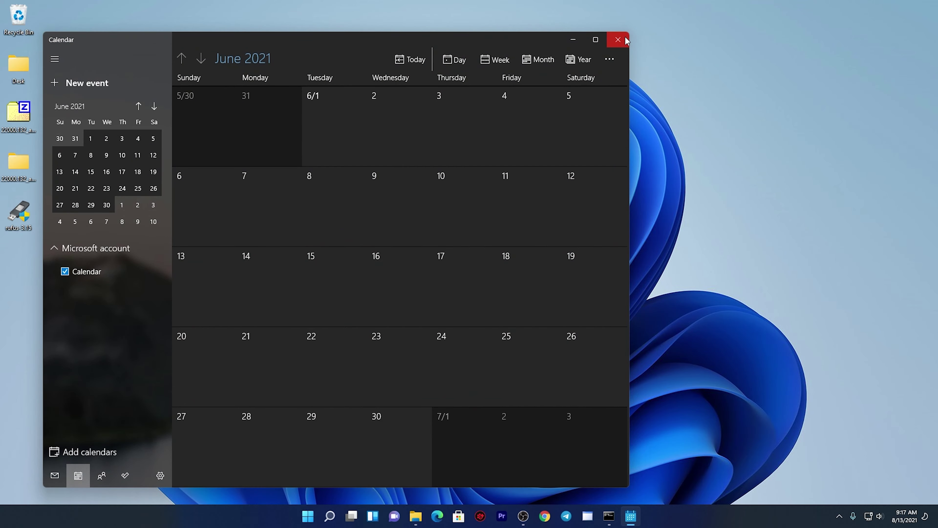